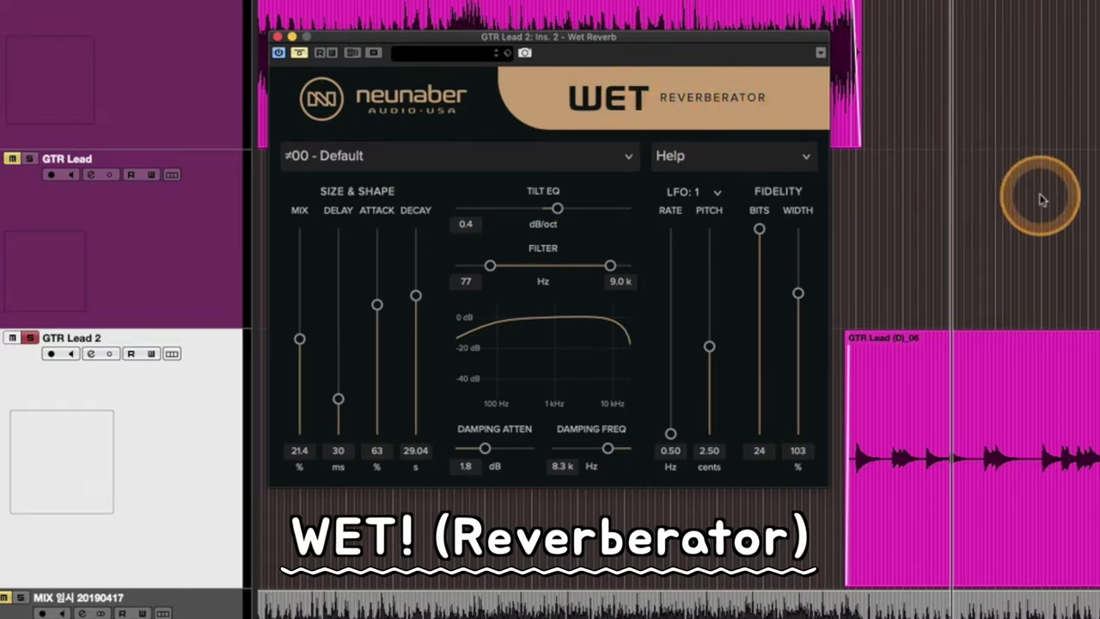
pyautogui.moveTo(439, 42); pyautogui.dragTo(443, 62)
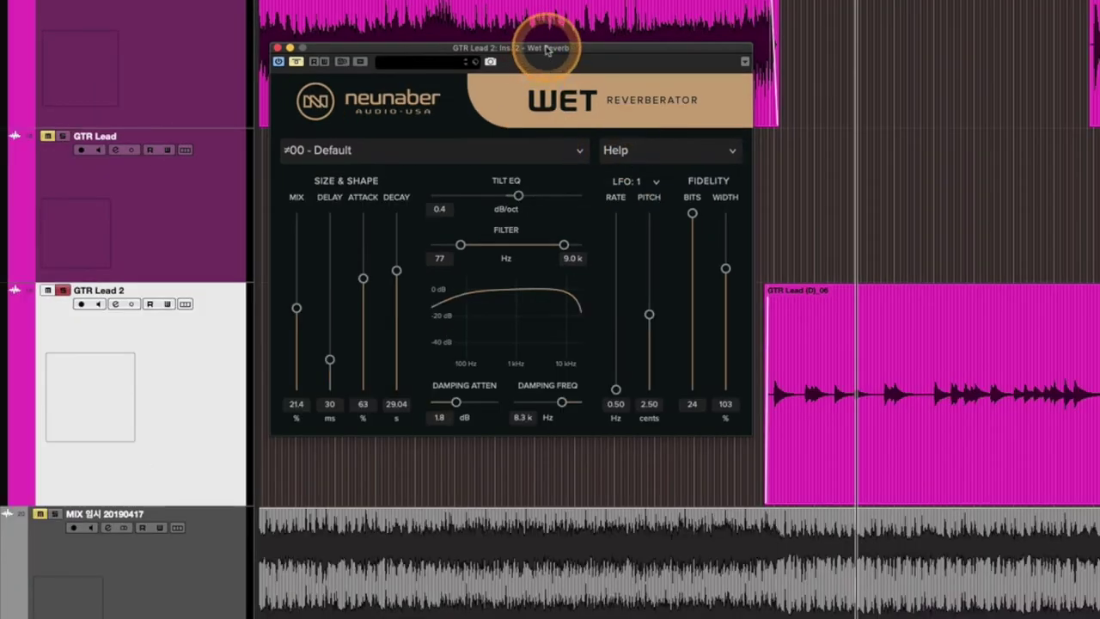
pyautogui.moveTo(547, 49); pyautogui.dragTo(530, 47)
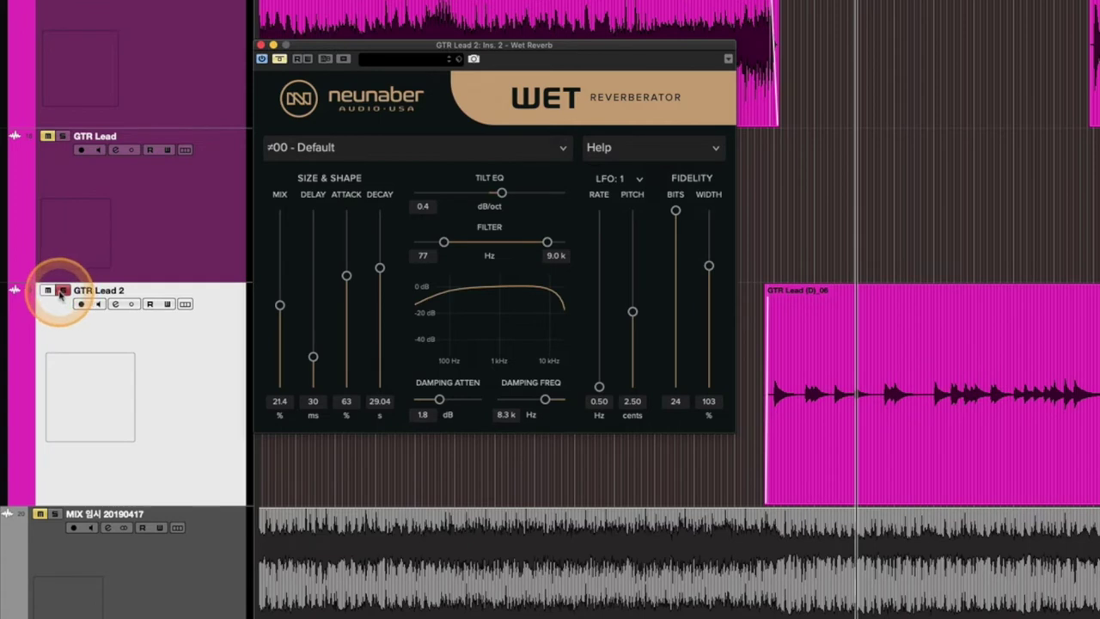
pyautogui.click(824, 252)
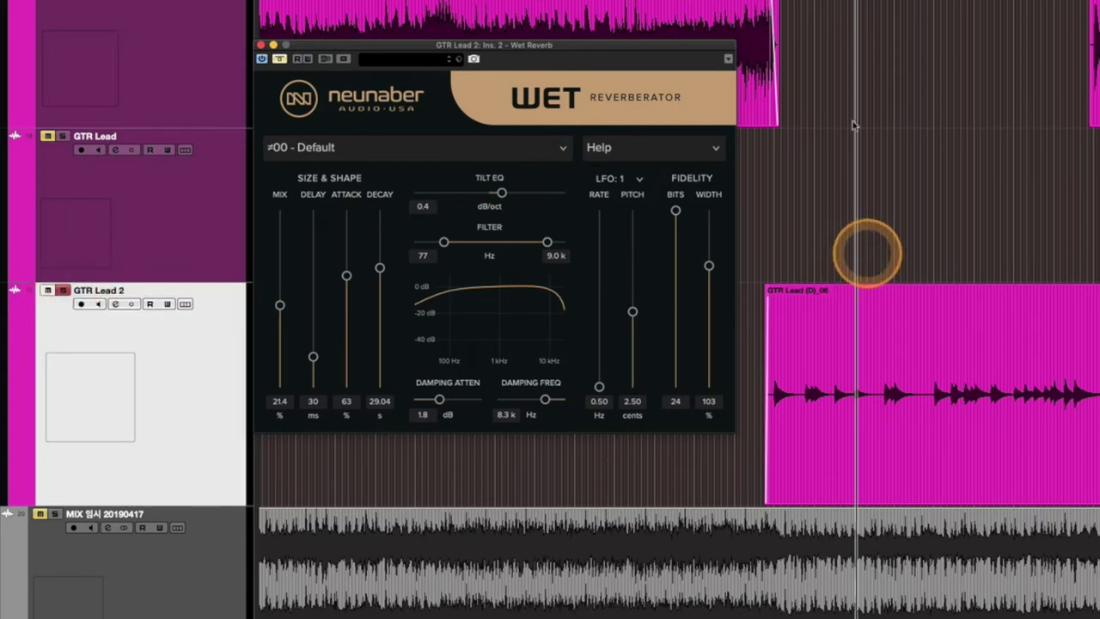
pyautogui.click(851, 50)
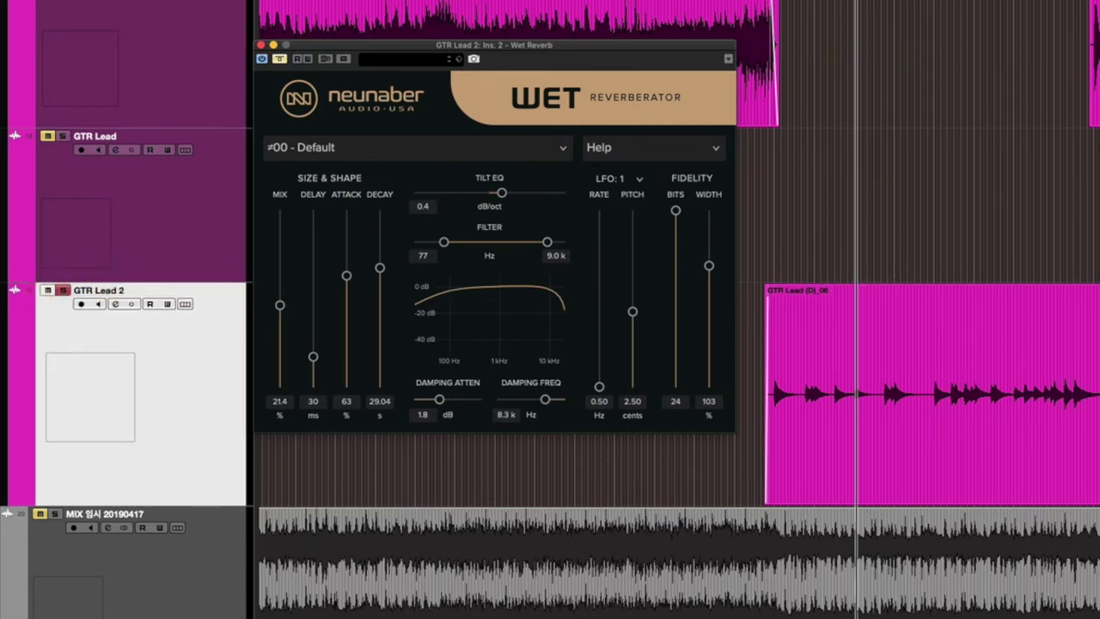
pyautogui.moveTo(547, 41); pyautogui.dragTo(559, 51)
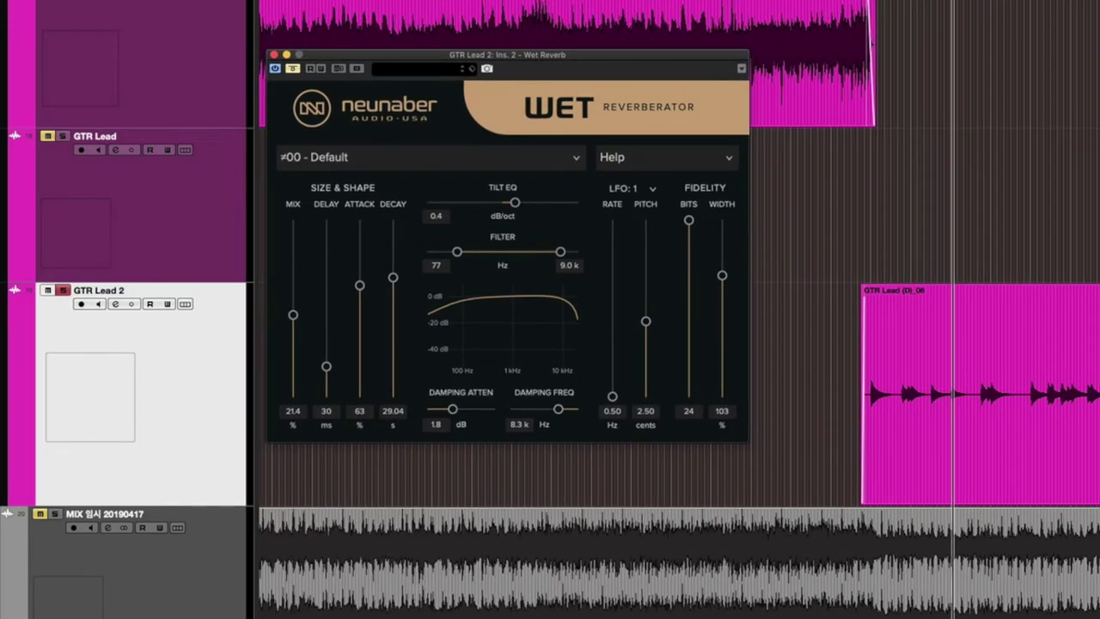
# Place the playhead at the start of the GTR Lead (D)_06 clip on the GTR Lead 2 track
pyautogui.click(1080, 349)
pyautogui.click(1044, 405)
pyautogui.click(822, 336)
pyautogui.click(882, 249)
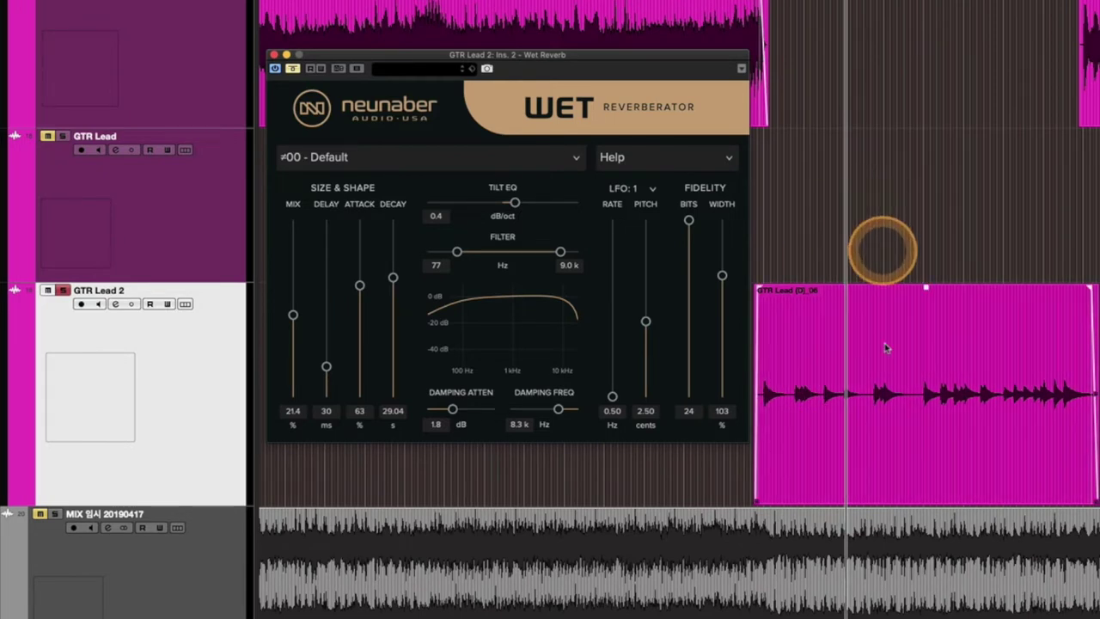
pyautogui.click(1040, 36)
pyautogui.click(889, 412)
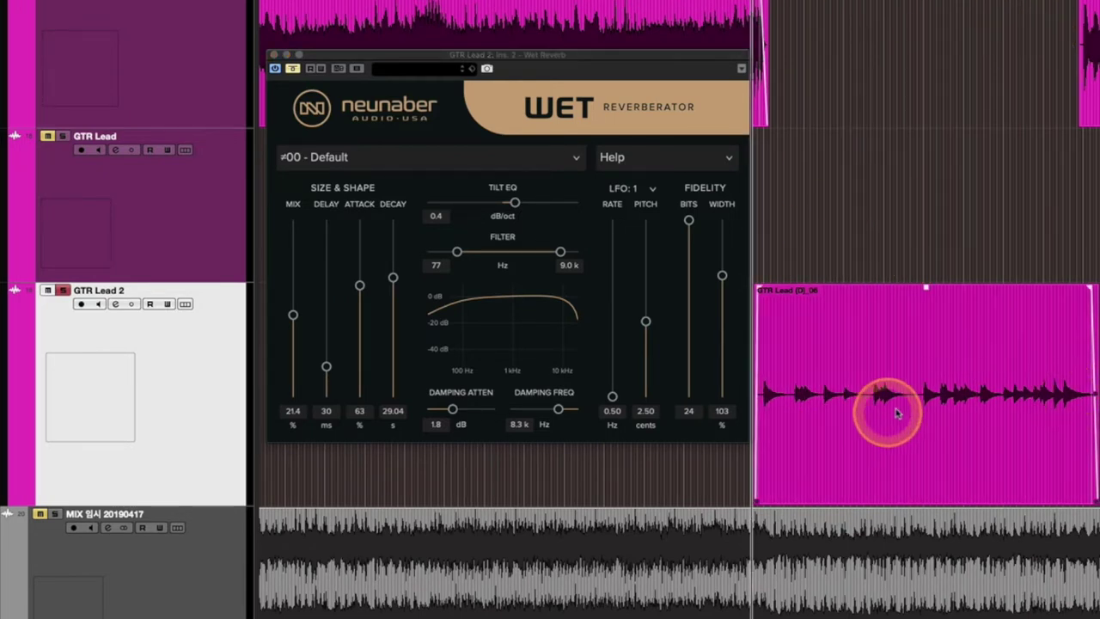
pyautogui.click(169, 368)
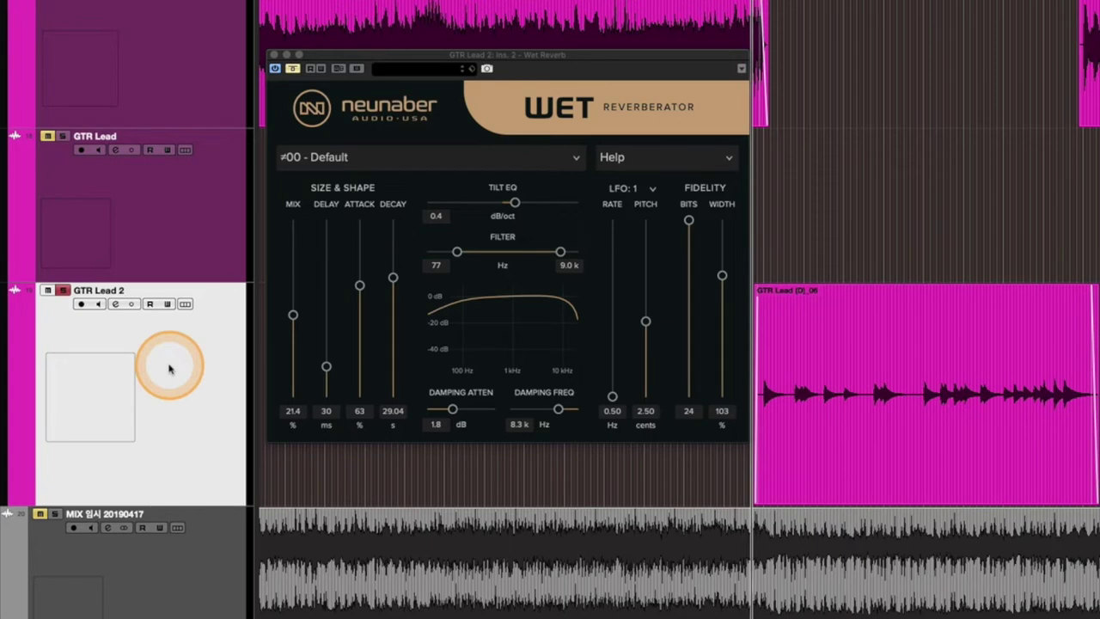
pyautogui.click(1097, 504)
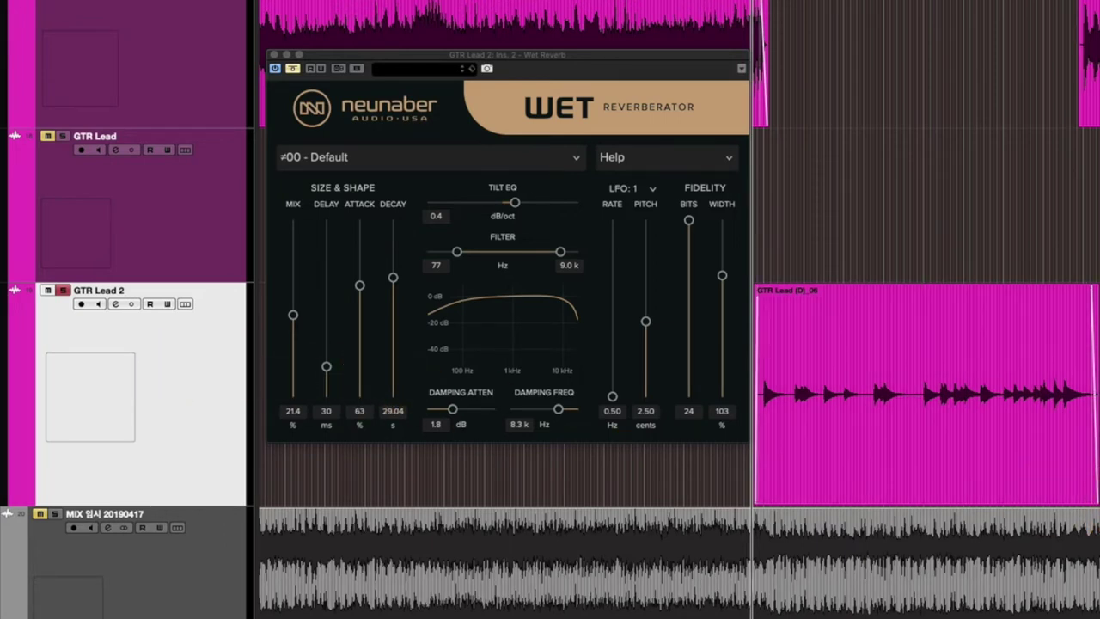
pyautogui.click(473, 517)
pyautogui.click(1056, 467)
pyautogui.click(933, 427)
pyautogui.click(786, 404)
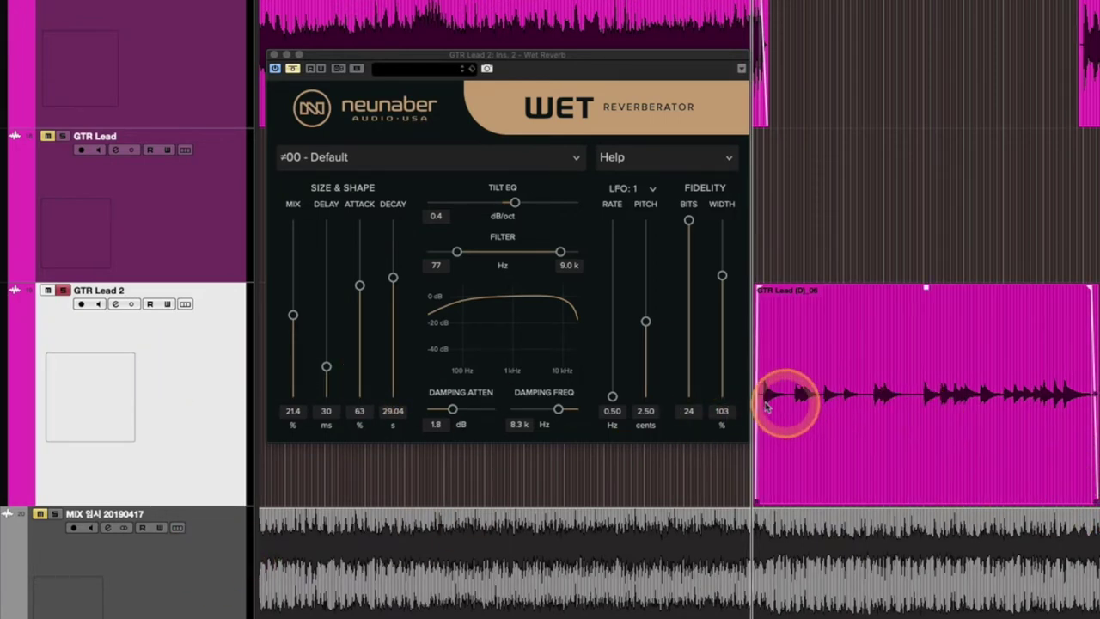
pyautogui.click(703, 404)
pyautogui.click(406, 409)
pyautogui.click(39, 145)
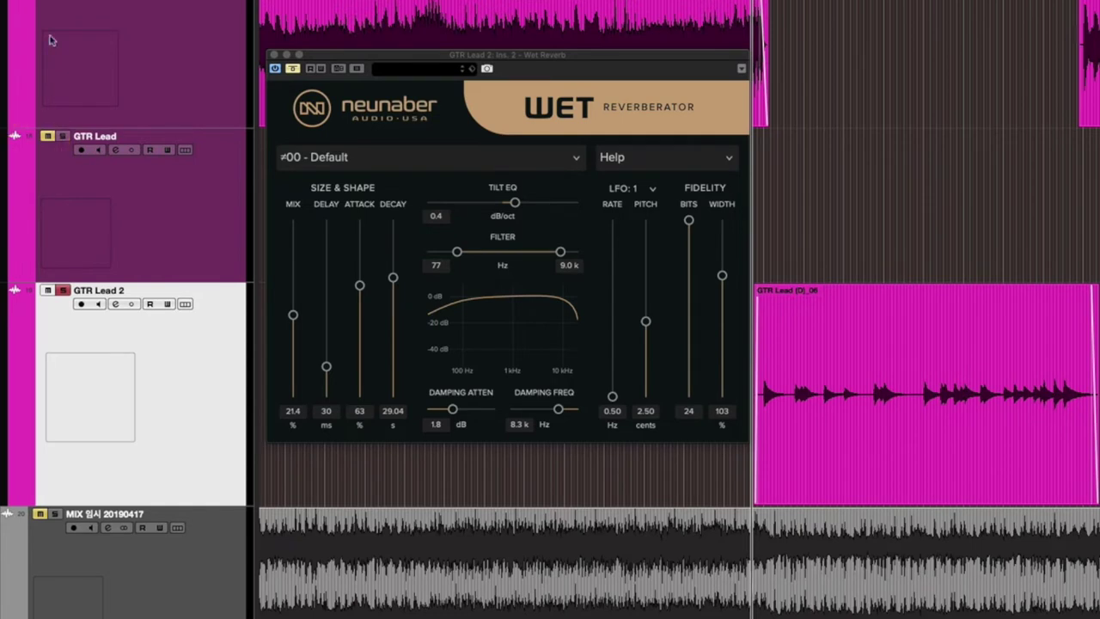
pyautogui.click(1012, 353)
pyautogui.click(937, 407)
pyautogui.click(761, 372)
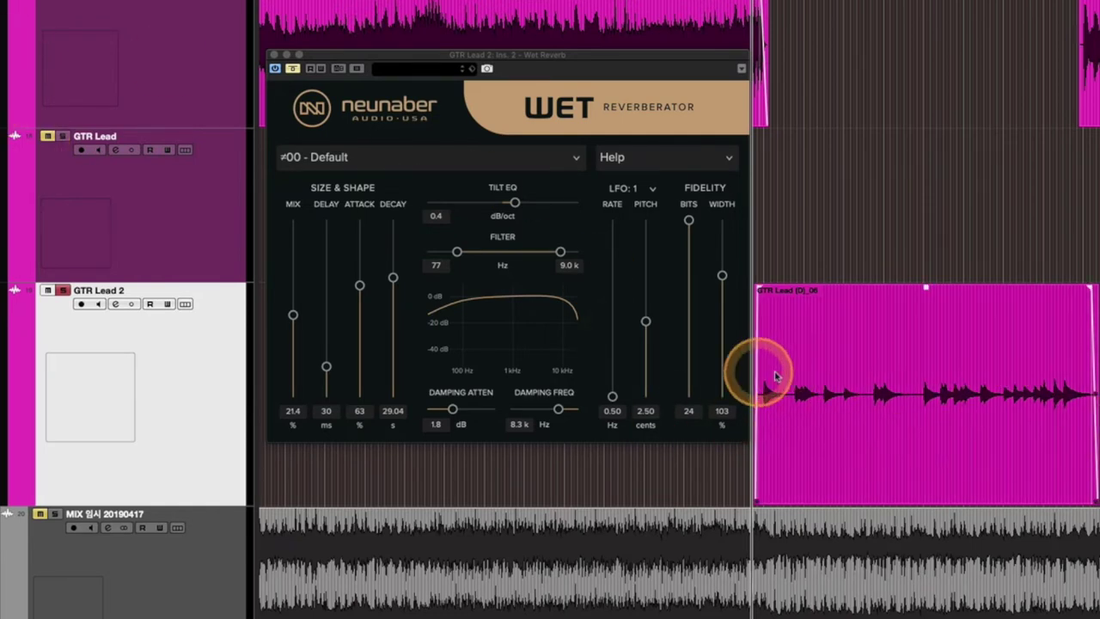
pyautogui.click(775, 376)
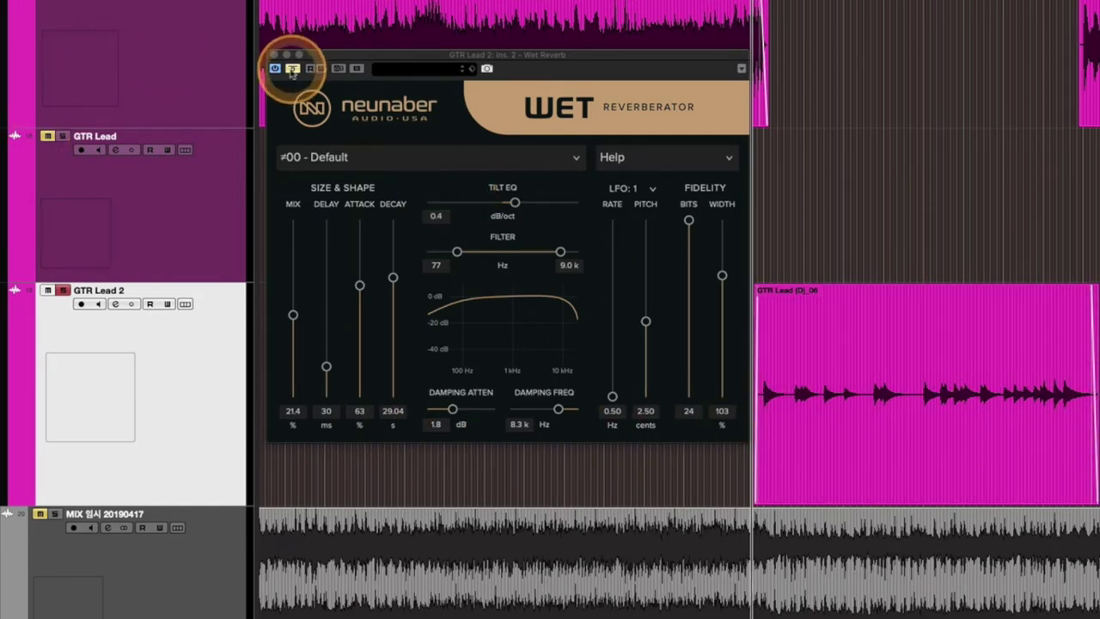
# Turn off the Wet Reverb bypass on the GTR Lead 2 track to audition the guitar with reverb
pyautogui.click(570, 155)
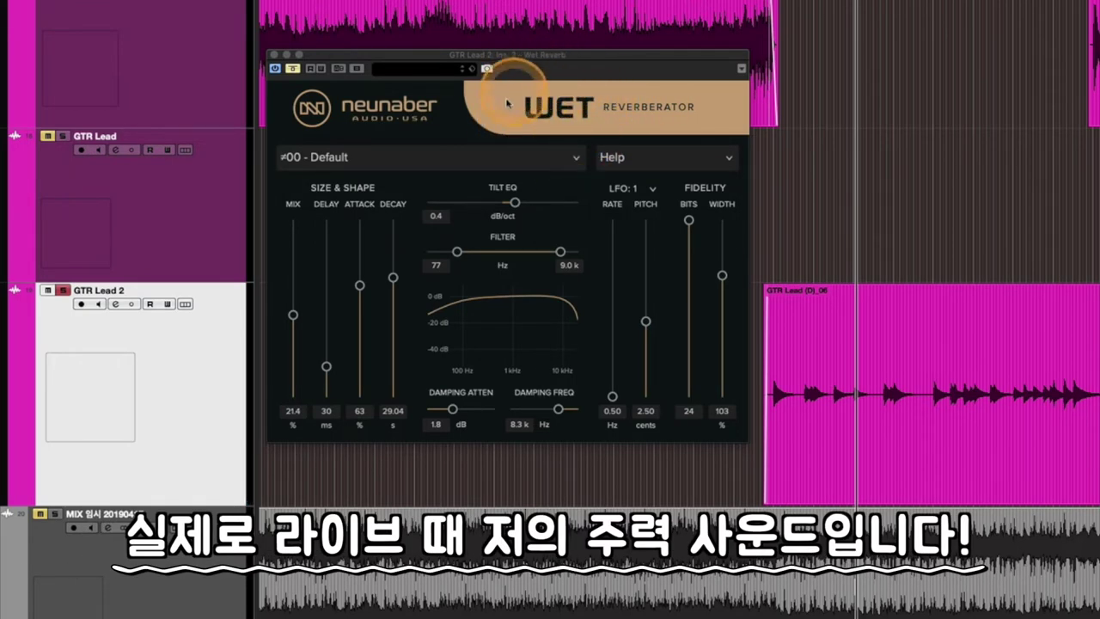
pyautogui.click(293, 68)
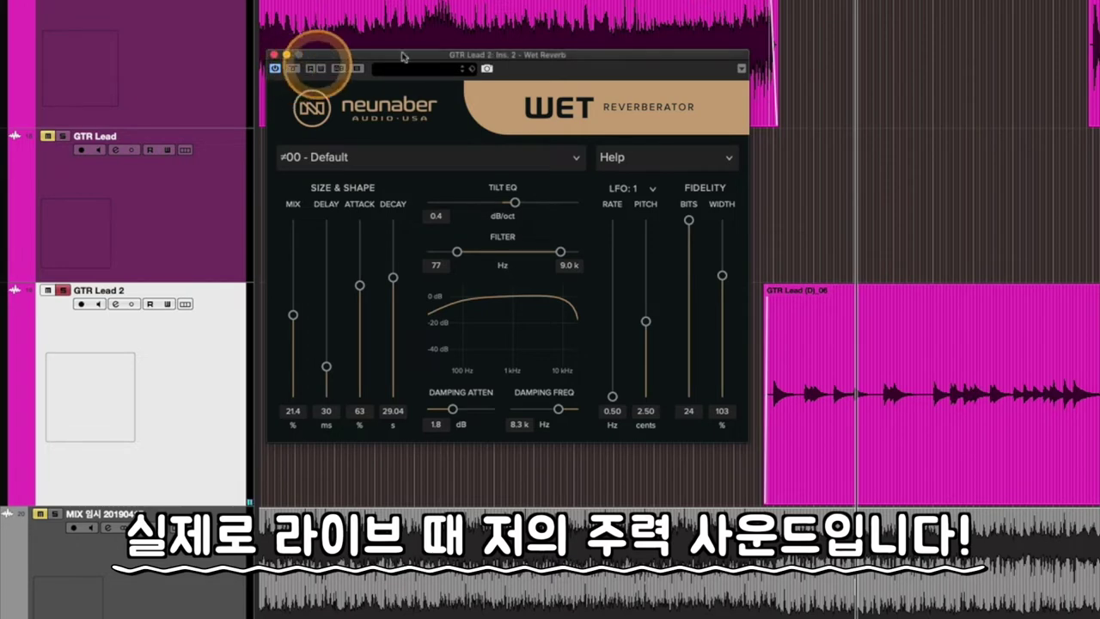
pyautogui.click(896, 103)
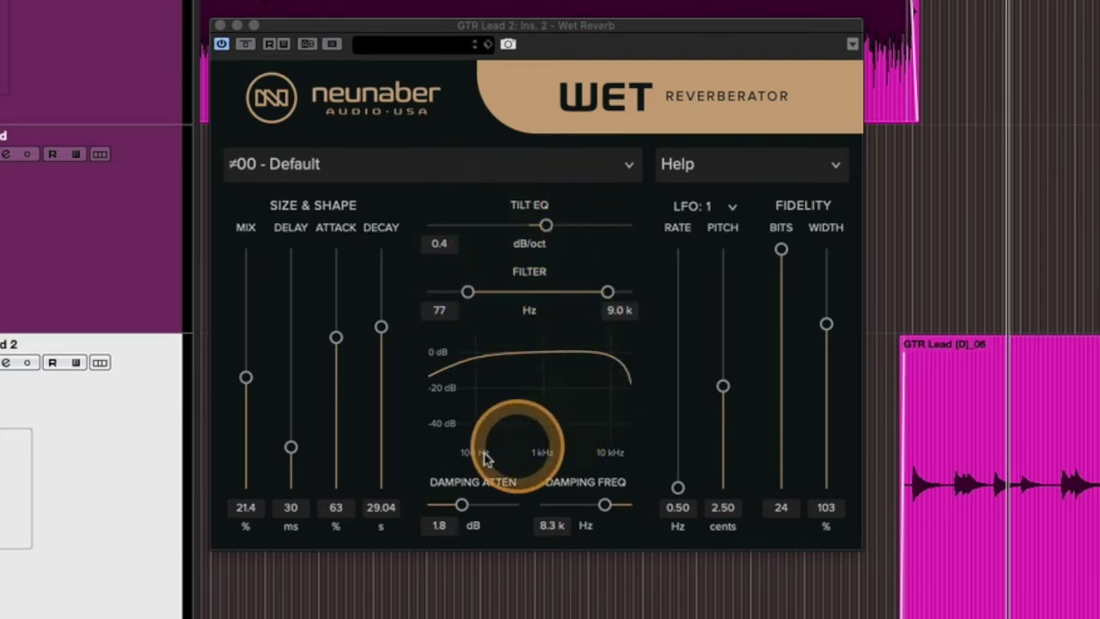
# Look through the Wet Reverb plug-in's LFO selector and its list of factory presets
pyautogui.click(733, 211)
pyautogui.click(753, 283)
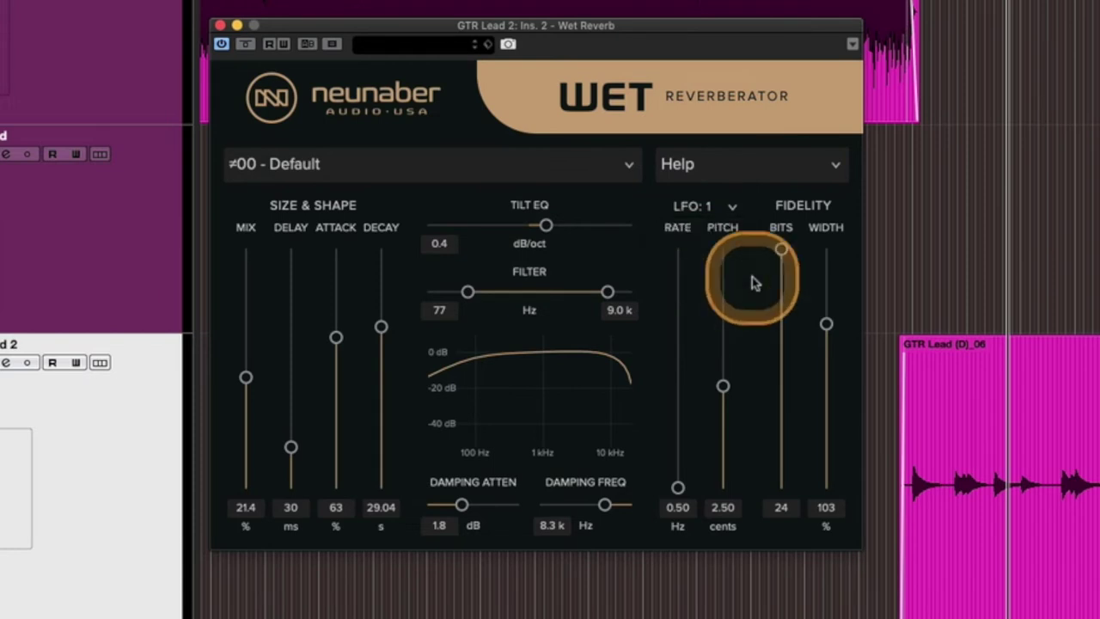
pyautogui.moveTo(537, 32)
pyautogui.mouseDown()
pyautogui.moveTo(555, 51)
pyautogui.moveTo(553, 39)
pyautogui.mouseUp()
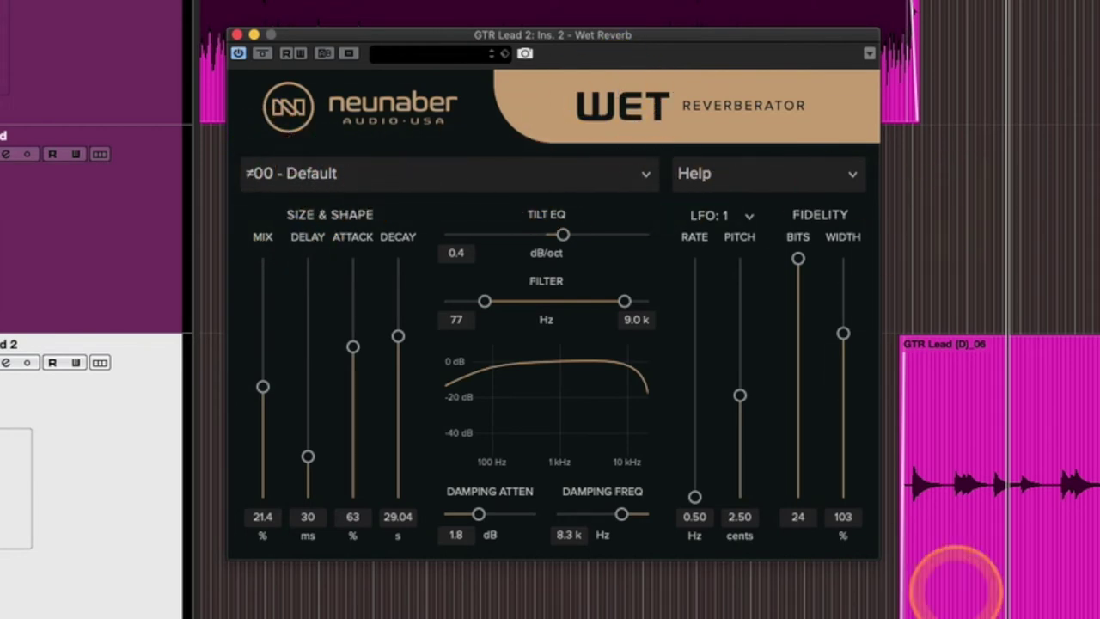
pyautogui.click(552, 182)
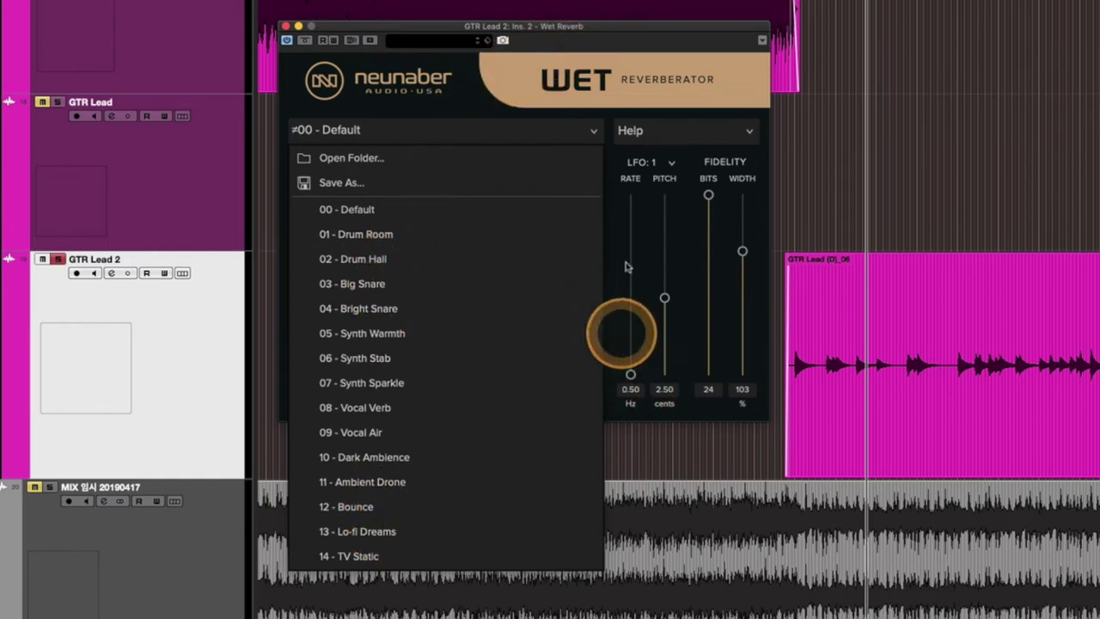
pyautogui.moveTo(582, 29)
pyautogui.mouseDown()
pyautogui.moveTo(614, 19)
pyautogui.moveTo(592, 30)
pyautogui.mouseUp()
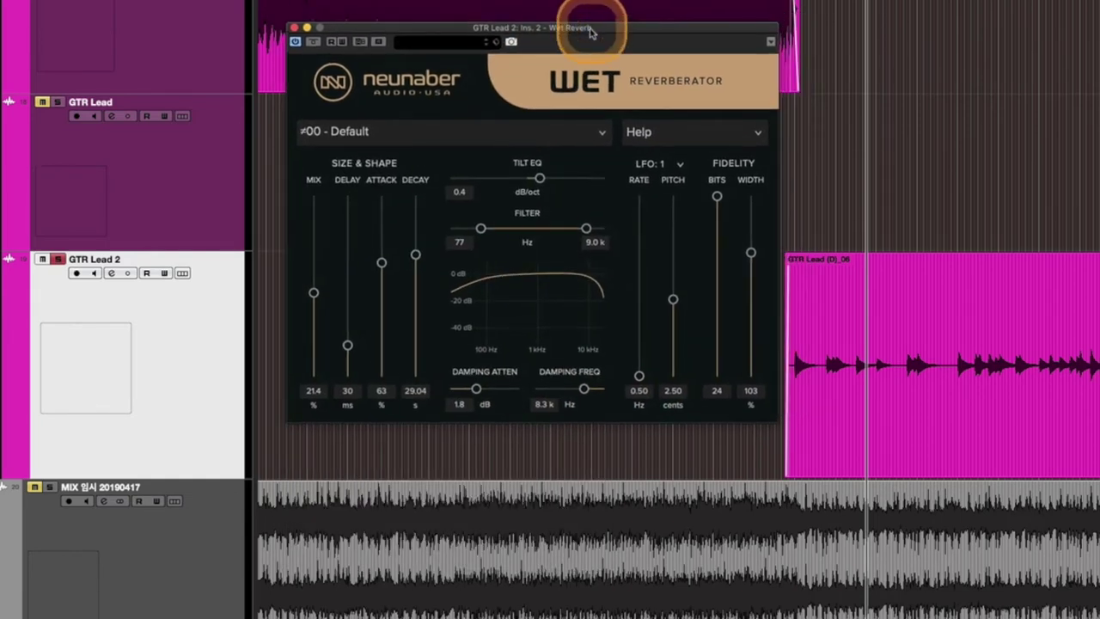
pyautogui.click(441, 128)
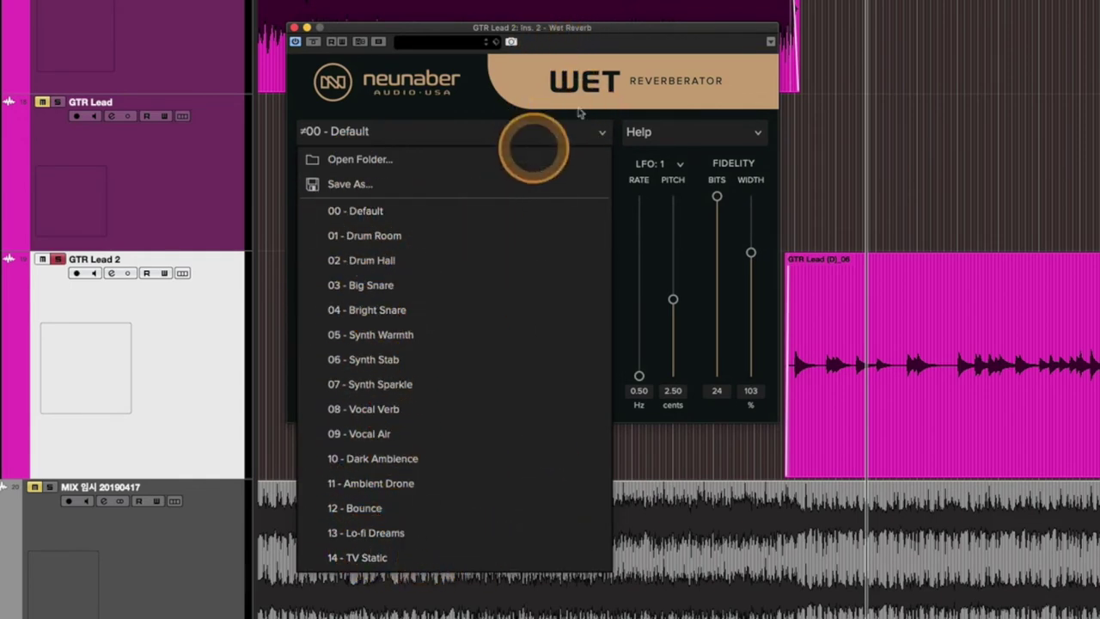
pyautogui.click(332, 137)
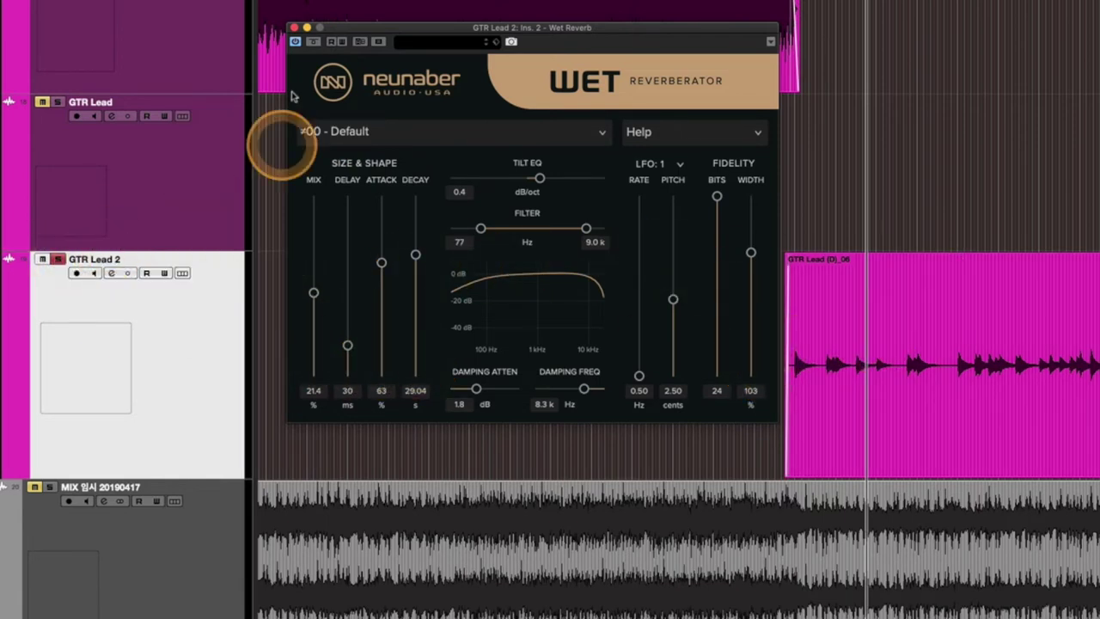
# Bypass the Wet Reverb plug-in and take the GTR Lead 2 track out of solo
pyautogui.click(313, 42)
pyautogui.scroll(15, 974, 191)
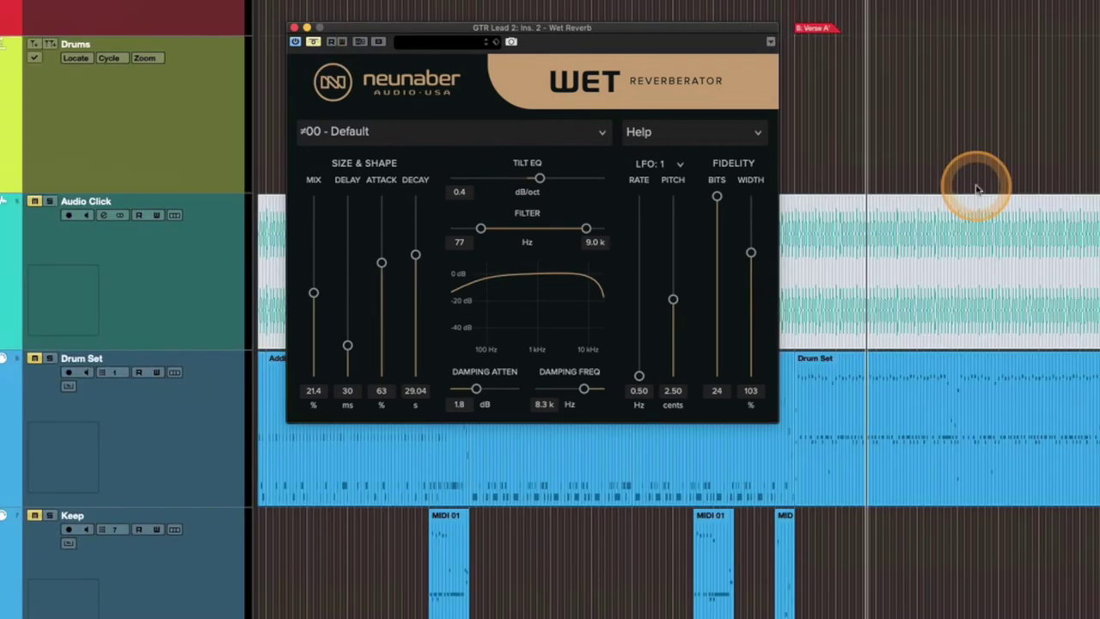
pyautogui.scroll(-15, 974, 191)
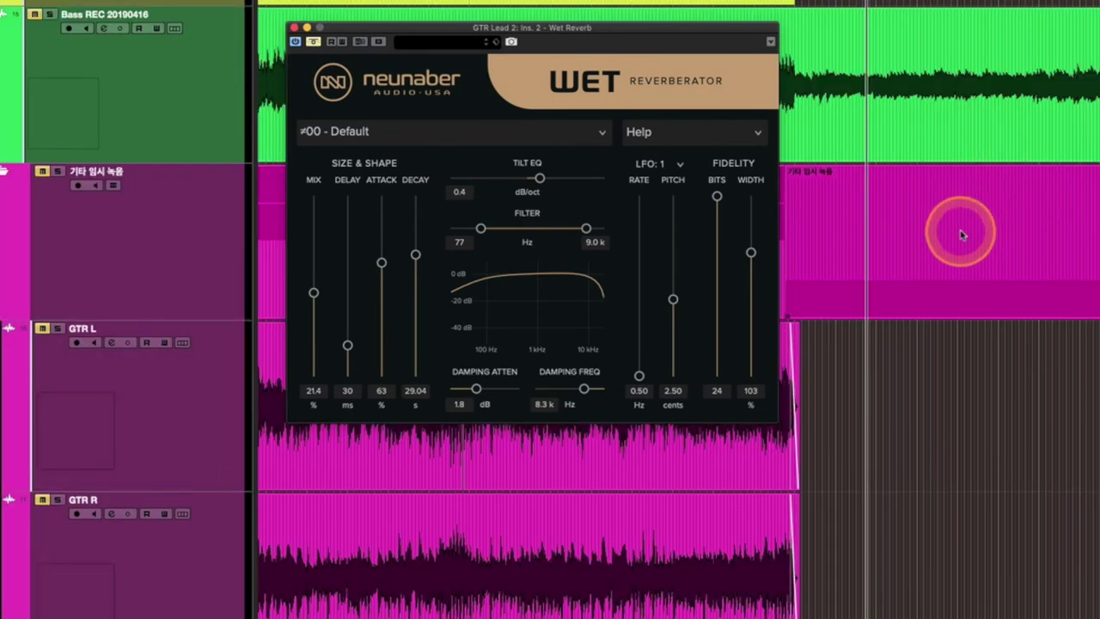
pyautogui.scroll(-5, 962, 234)
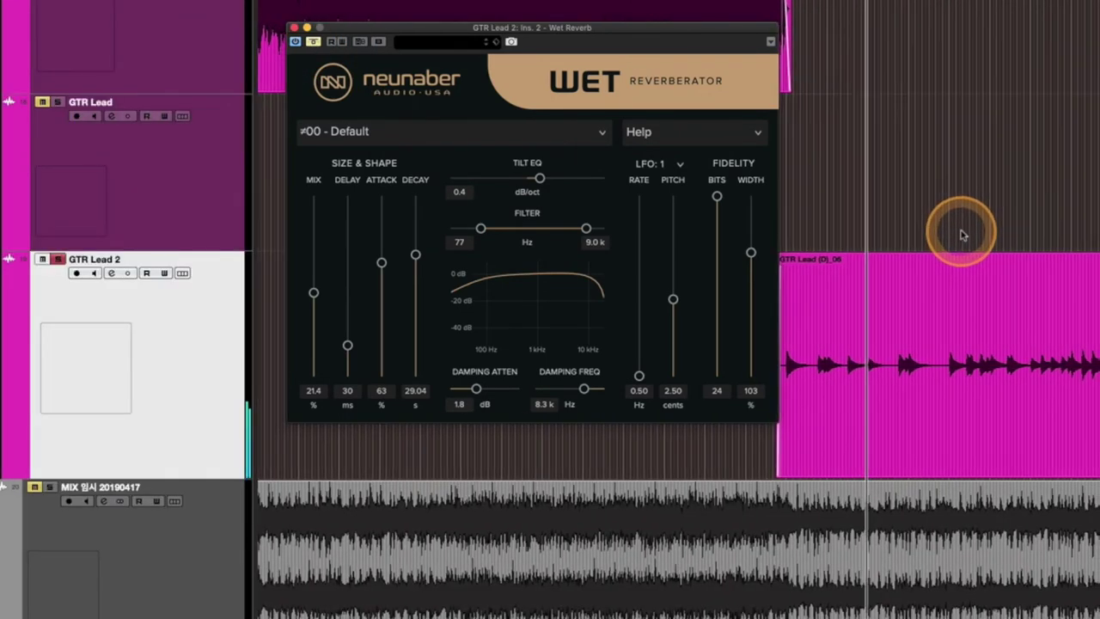
pyautogui.click(52, 259)
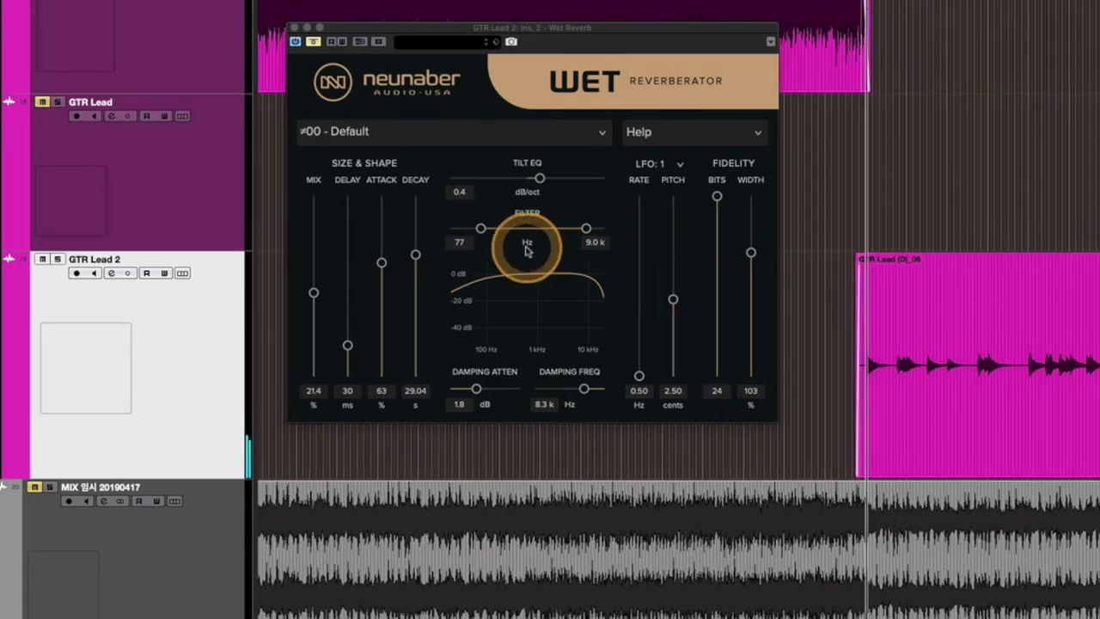
# Switch to the neunaber.net website in the browser and open the WET Reverberator Plug-In product page
pyautogui.moveTo(436, 32); pyautogui.dragTo(473, 40)
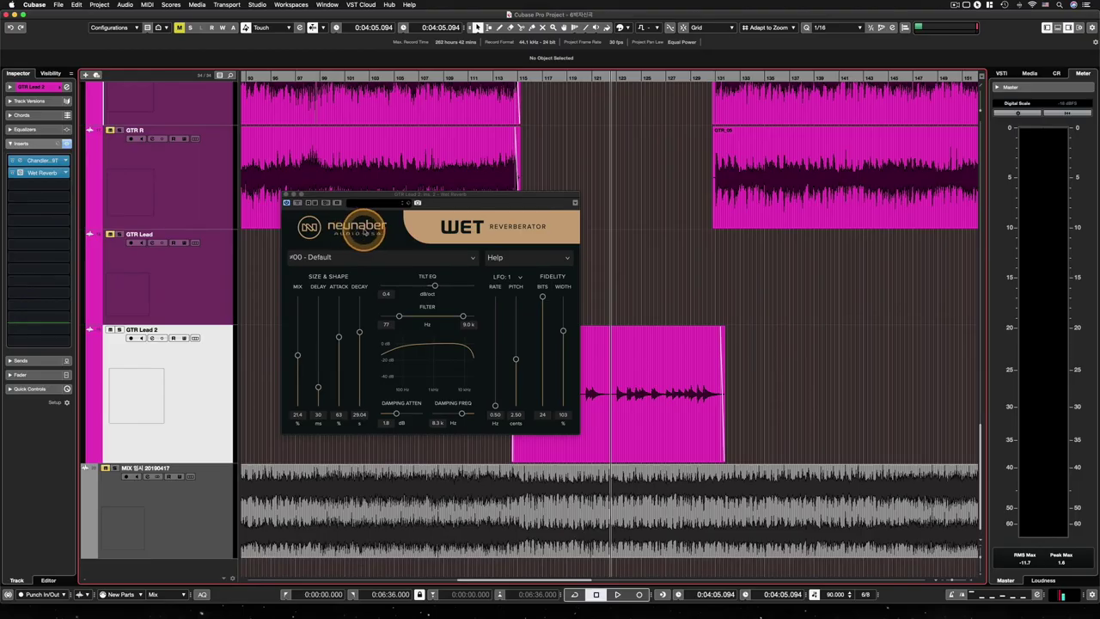
pyautogui.click(364, 230)
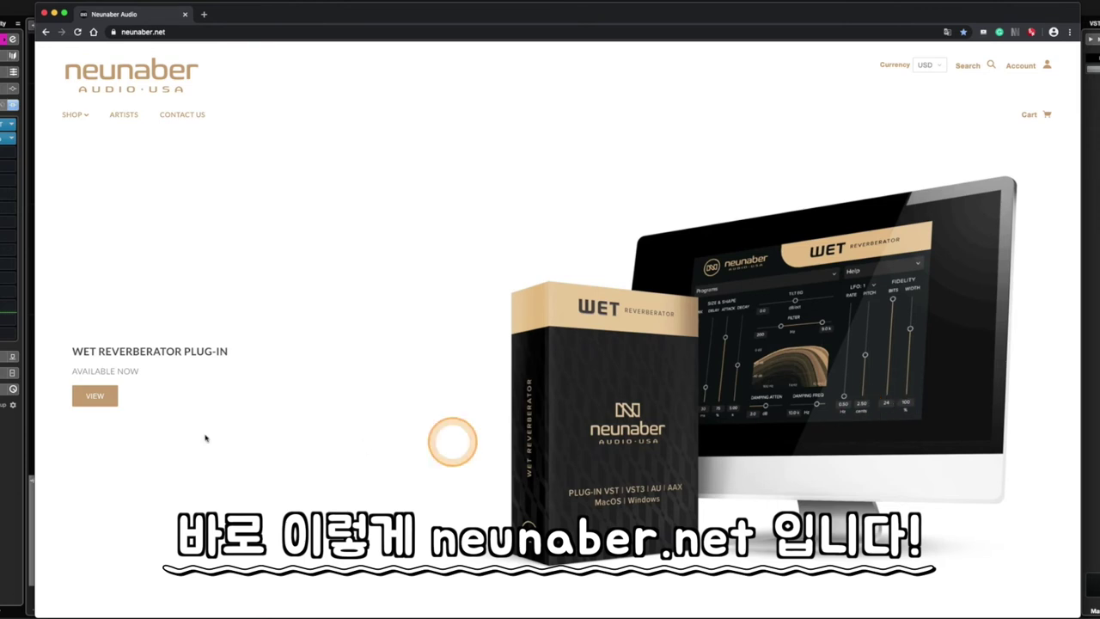
pyautogui.click(100, 402)
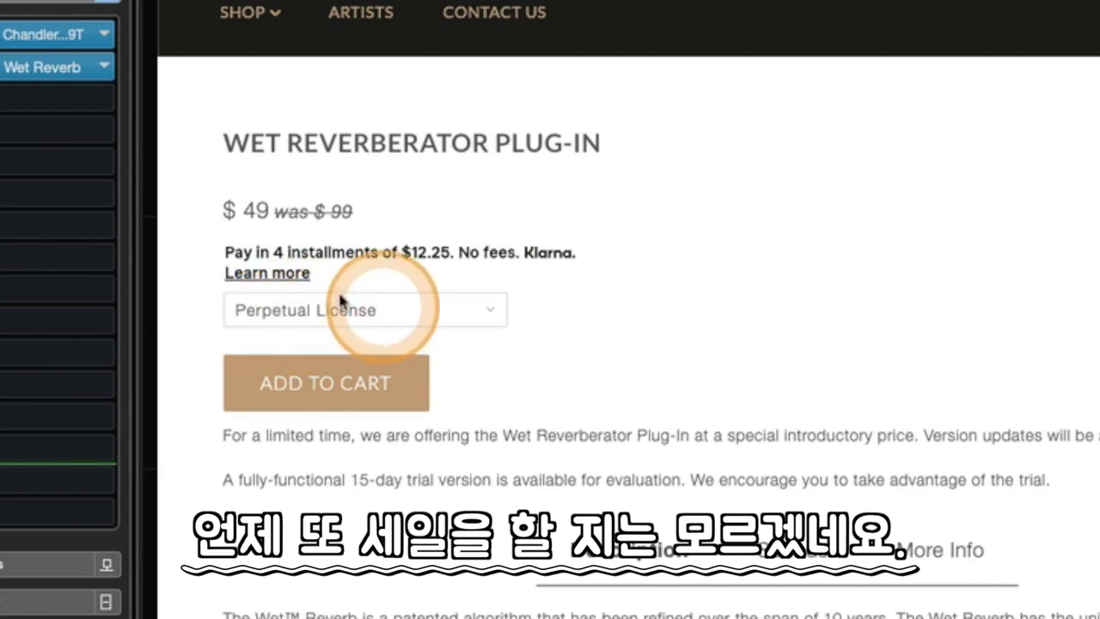
# Examine the Perpetual License and 15-Day Trial options offered for the WET Reverberator Plug-In
pyautogui.click(412, 313)
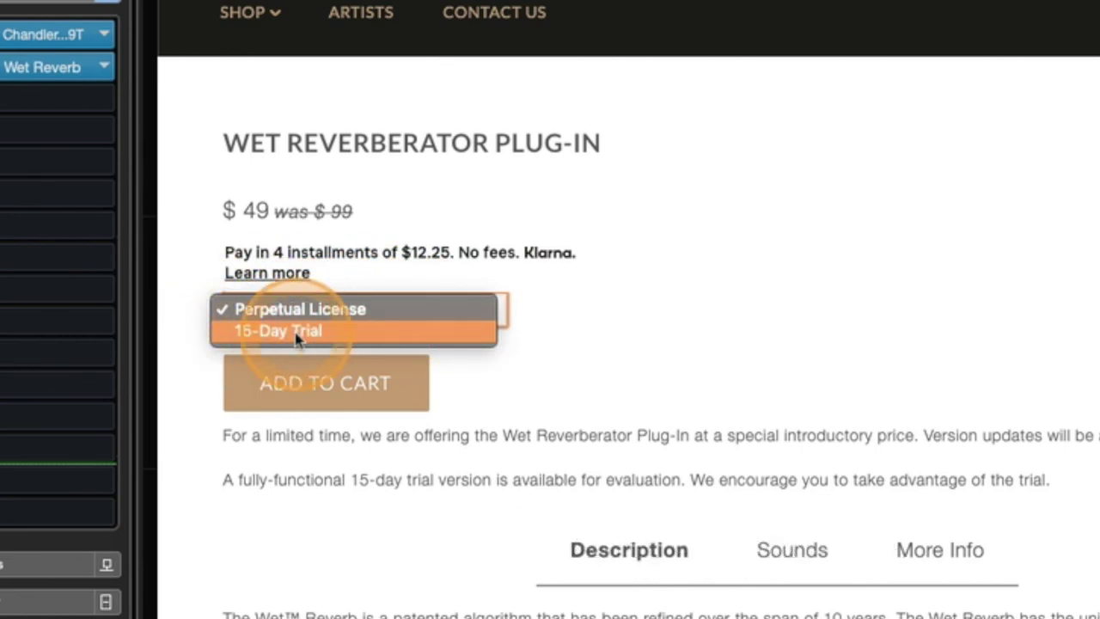
pyautogui.click(337, 310)
pyautogui.click(302, 310)
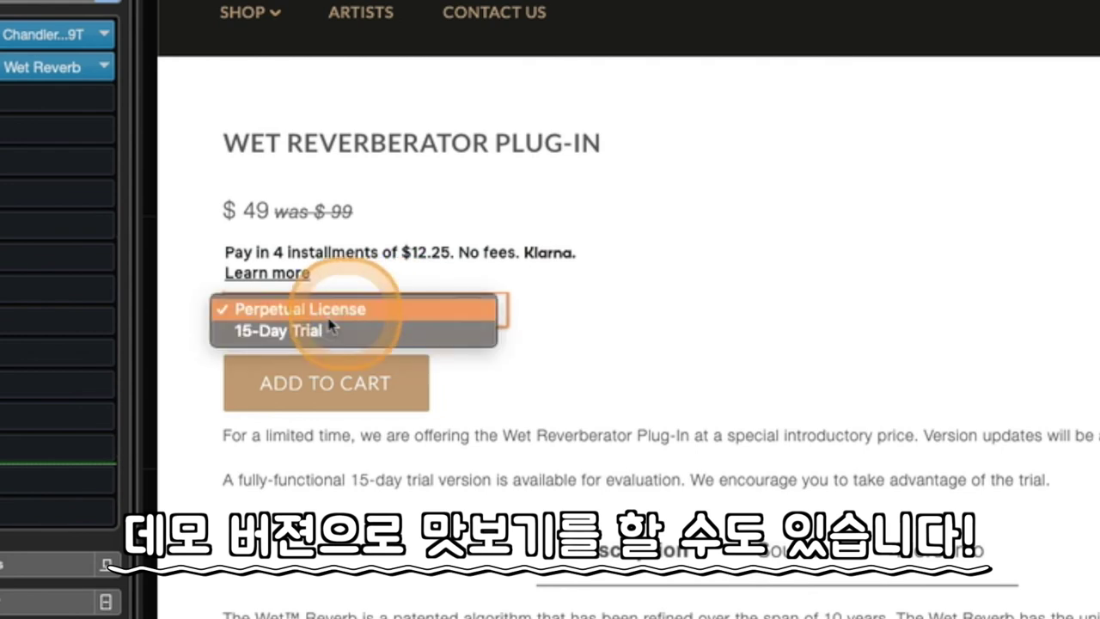
pyautogui.click(270, 307)
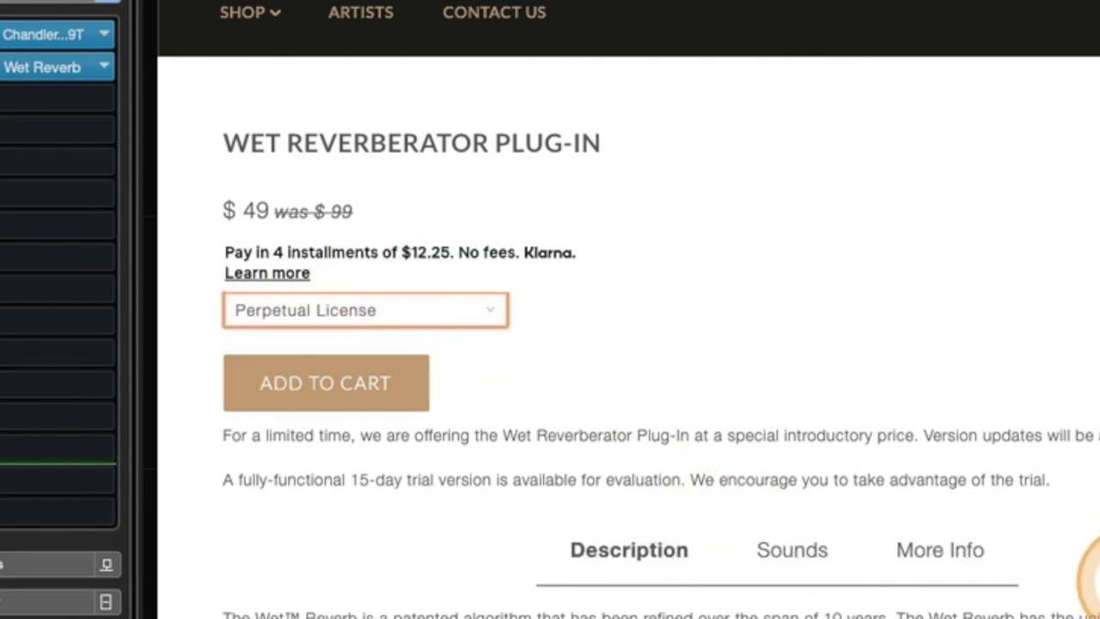
pyautogui.click(283, 309)
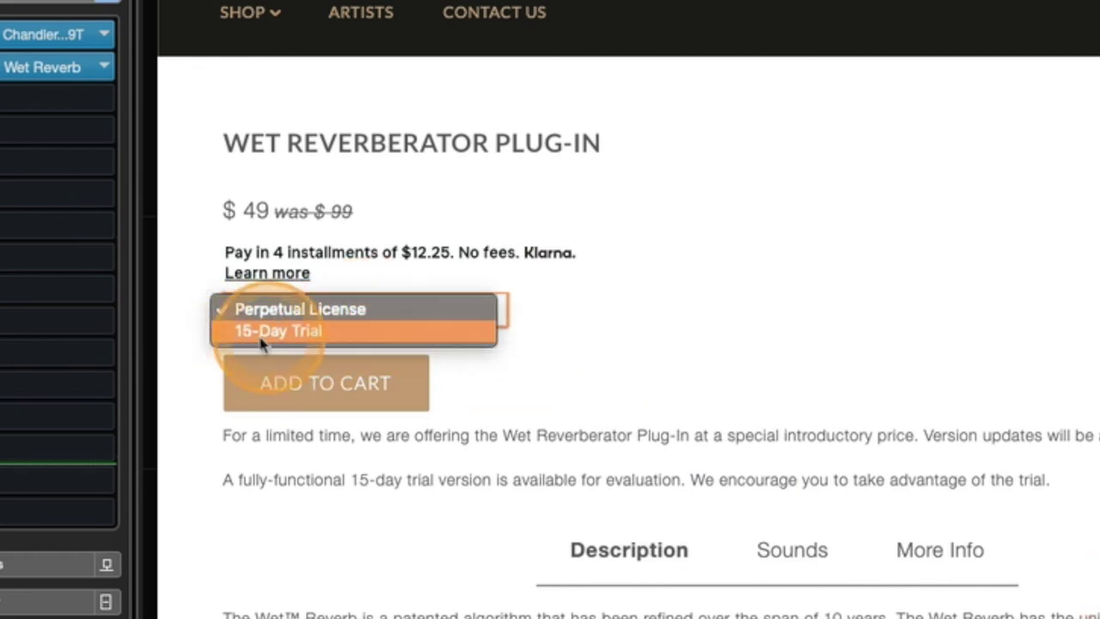
pyautogui.click(283, 310)
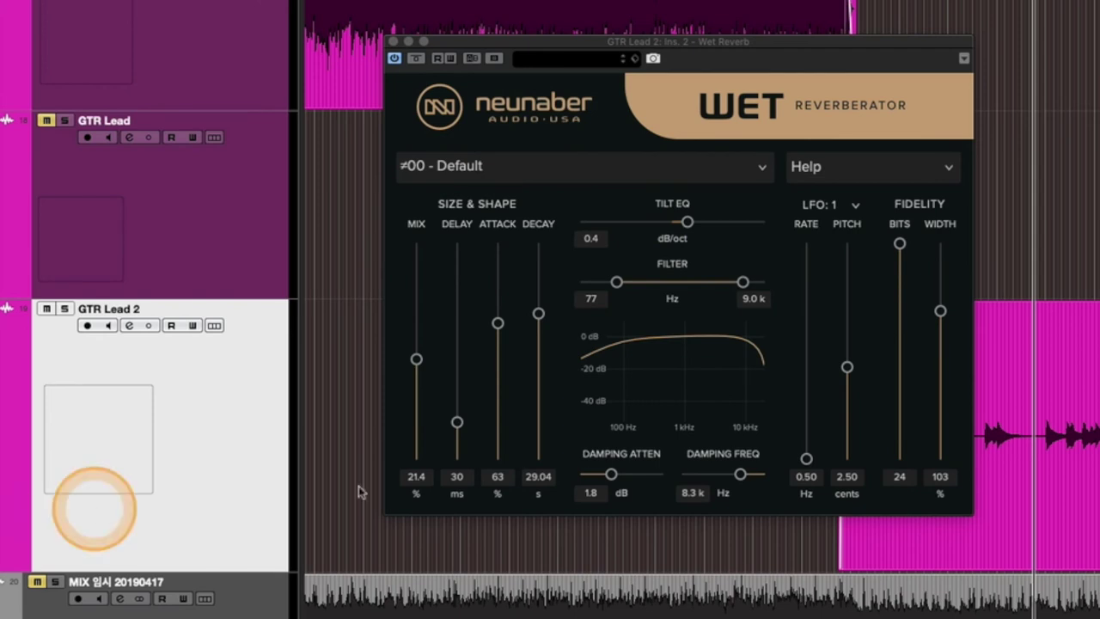
# Return to Cubase and look through the Wet Reverb plug-in's help options, including the neunaber.net link
pyautogui.click(819, 166)
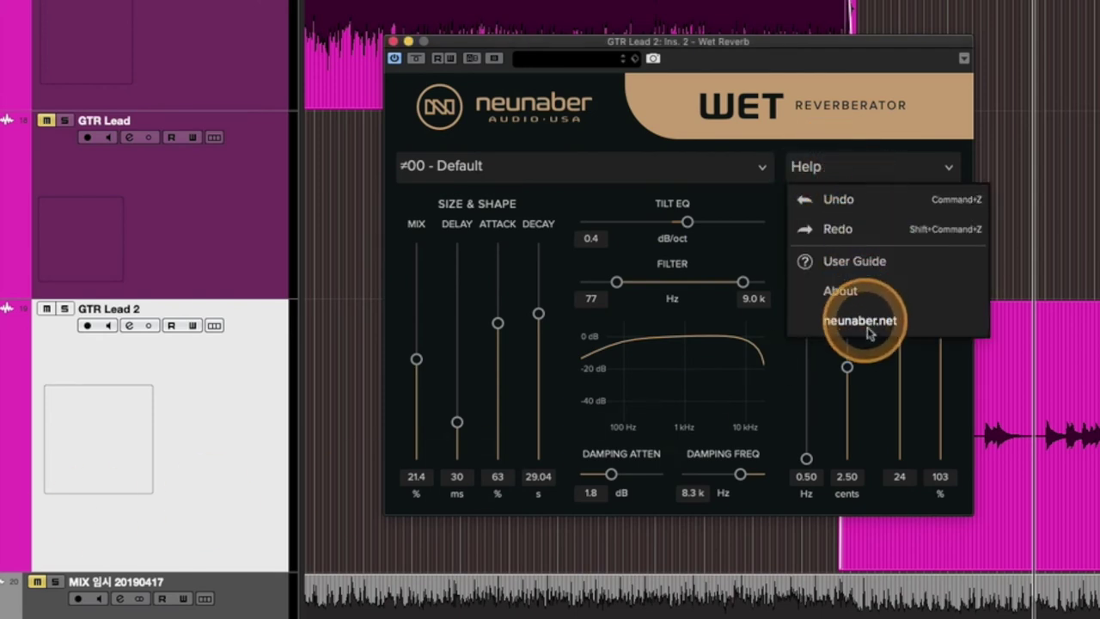
pyautogui.click(839, 168)
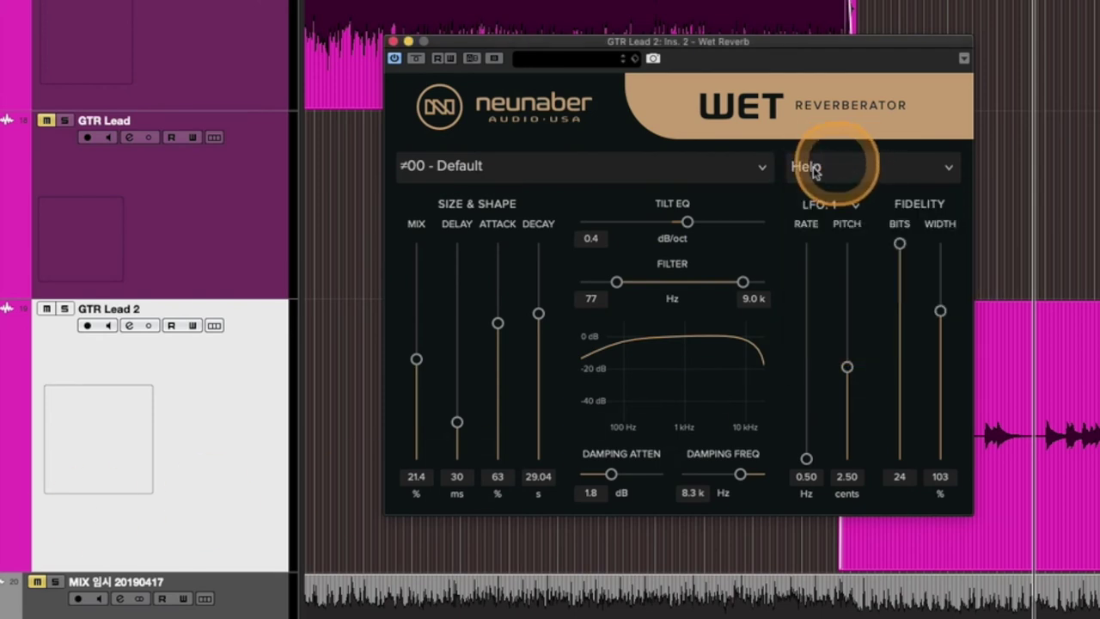
pyautogui.moveTo(720, 44); pyautogui.dragTo(663, 24)
pyautogui.click(563, 387)
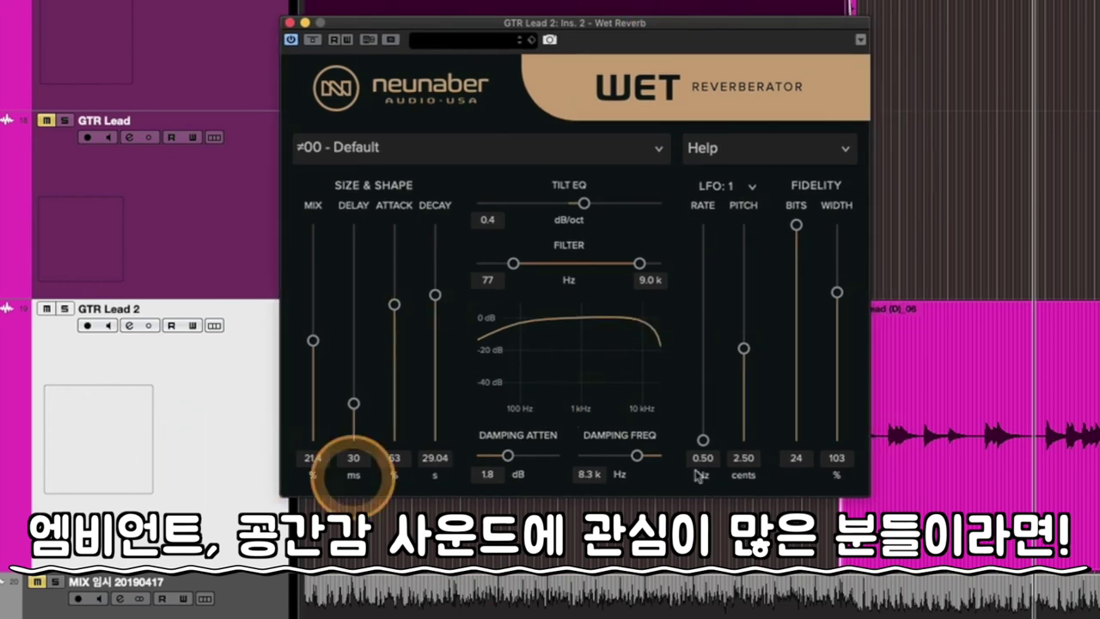
pyautogui.click(640, 239)
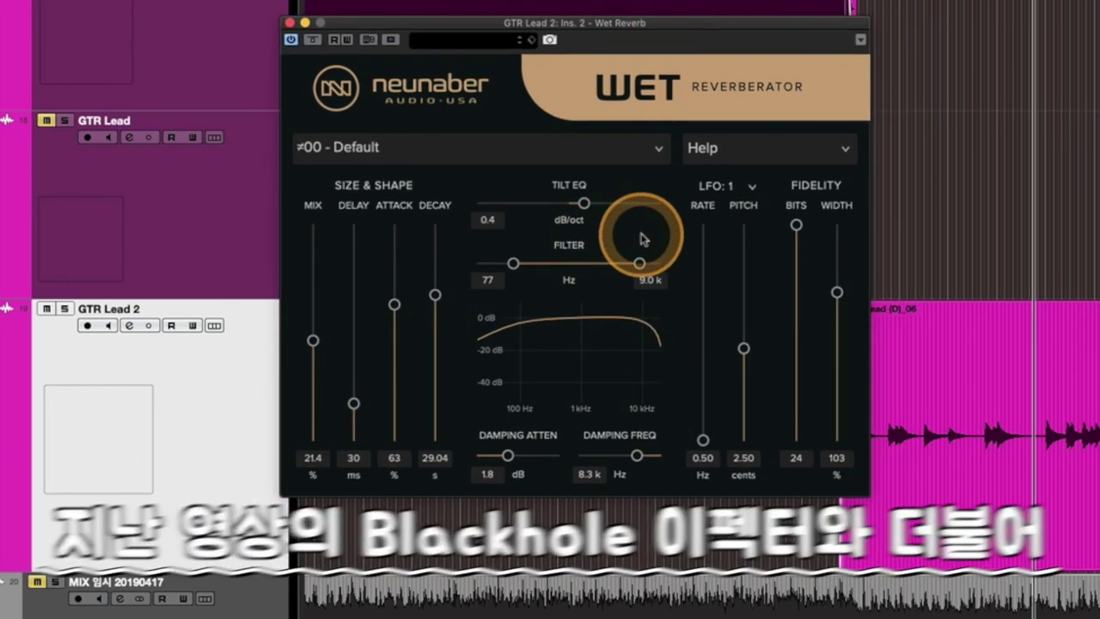
pyautogui.click(610, 21)
pyautogui.moveTo(621, 31); pyautogui.dragTo(582, 52)
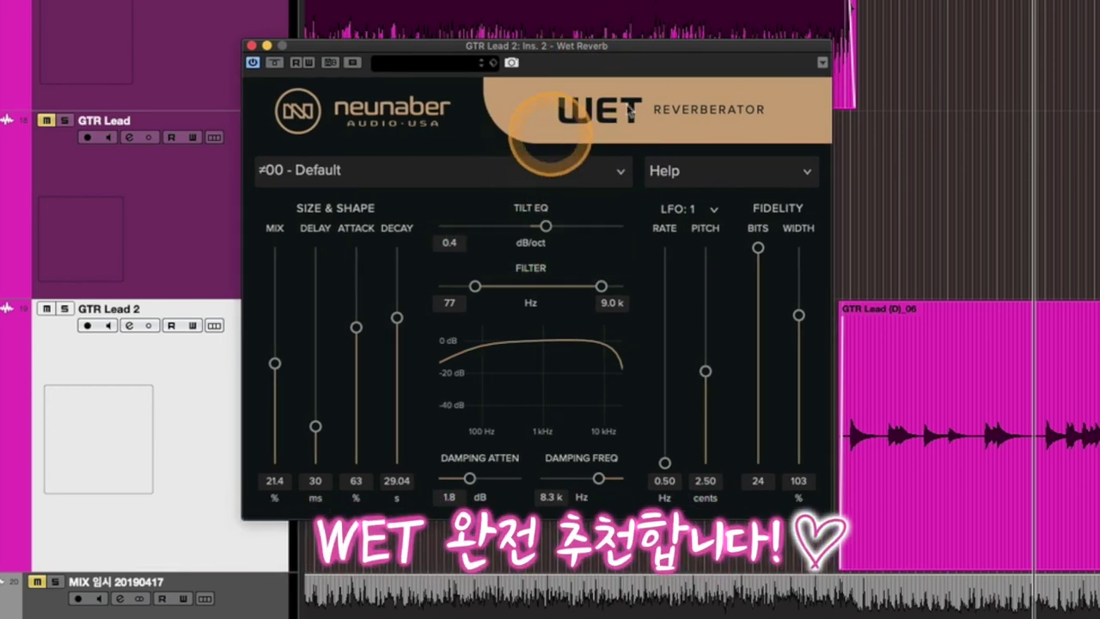
pyautogui.moveTo(621, 42)
pyautogui.mouseDown()
pyautogui.moveTo(560, 42)
pyautogui.moveTo(615, 57)
pyautogui.mouseUp()
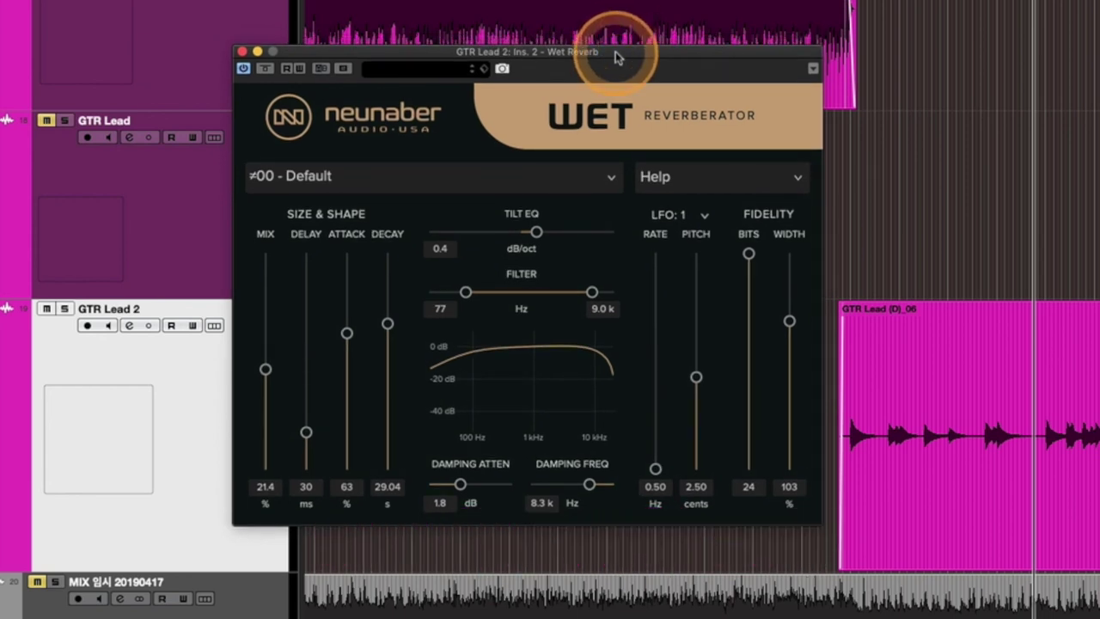